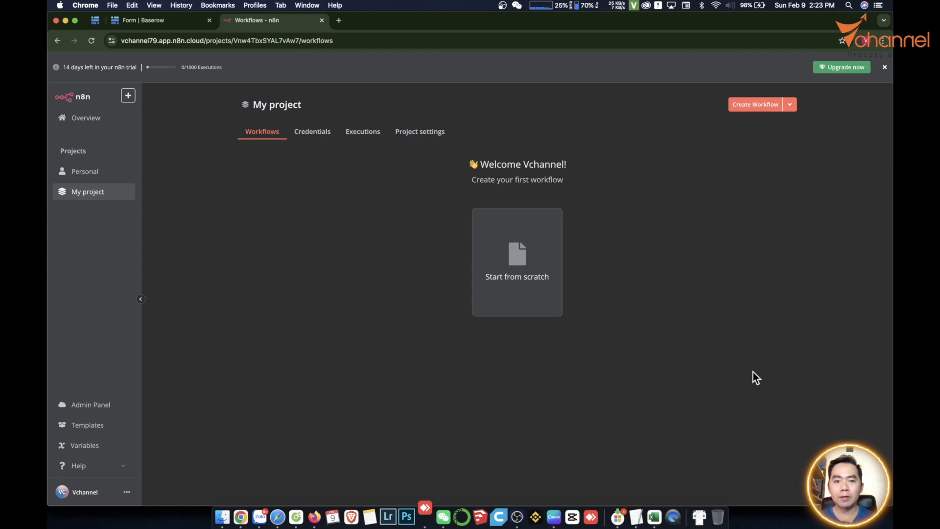
- Create a new workflow in the Personal project and import Post_bai_tu_dong.json into it
left_click(754, 112)
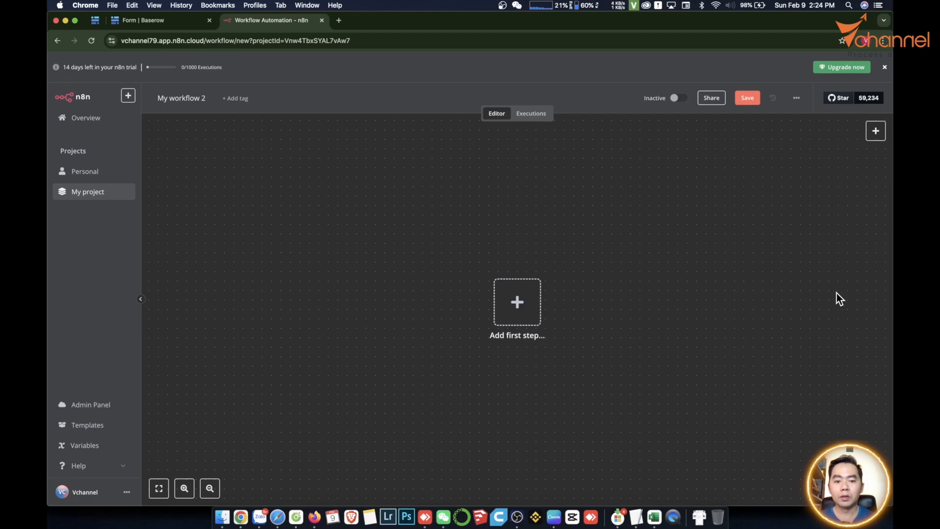
left_click(515, 303)
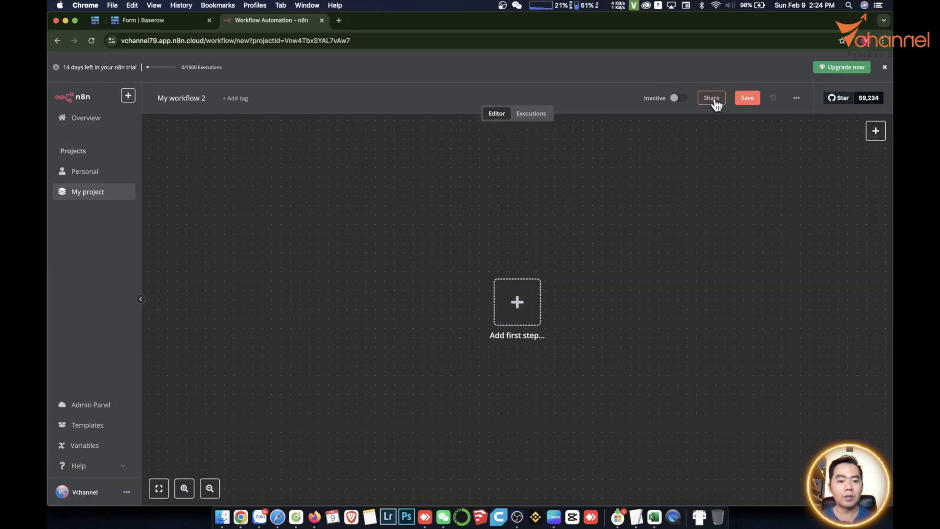
left_click(84, 188)
left_click(54, 171)
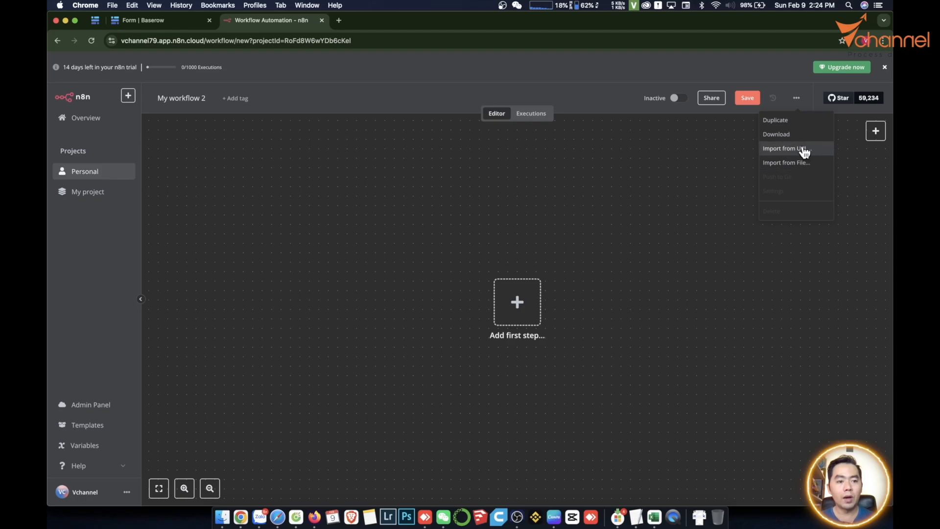
left_click(810, 164)
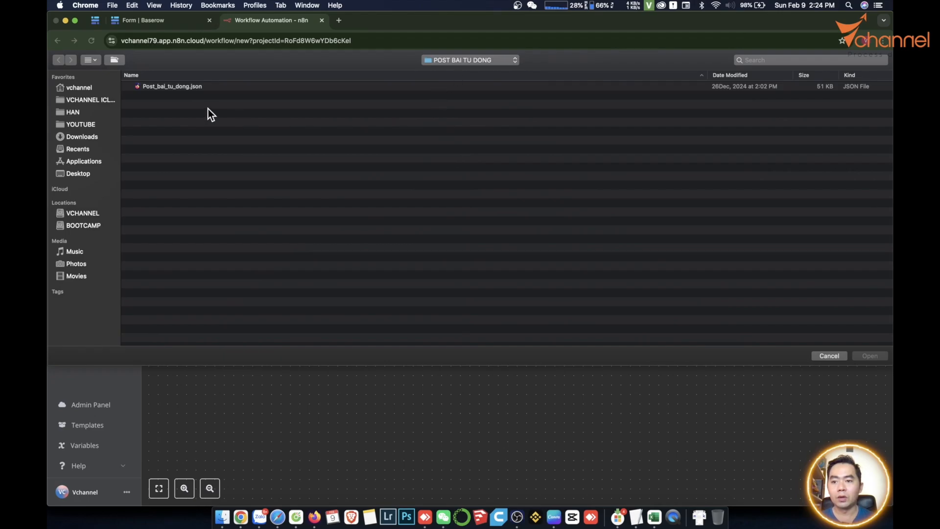
double_click(168, 86)
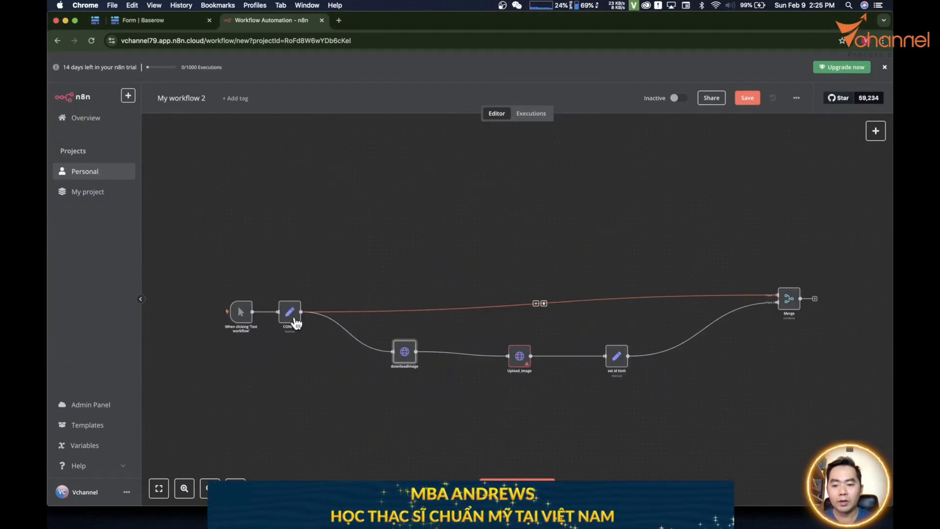
- Move the CONFIG node slightly farther from the manual trigger node on the canvas
left_click_drag(293, 315, 327, 320)
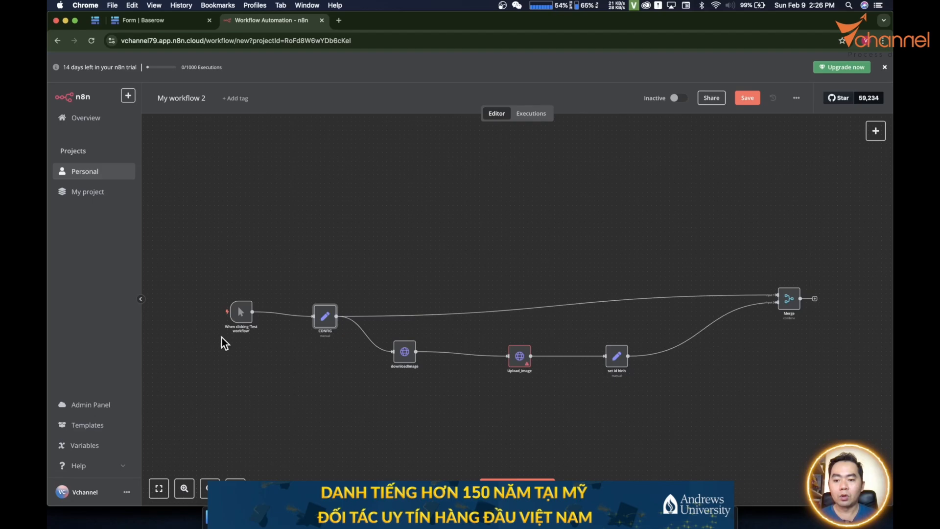
left_click(240, 311)
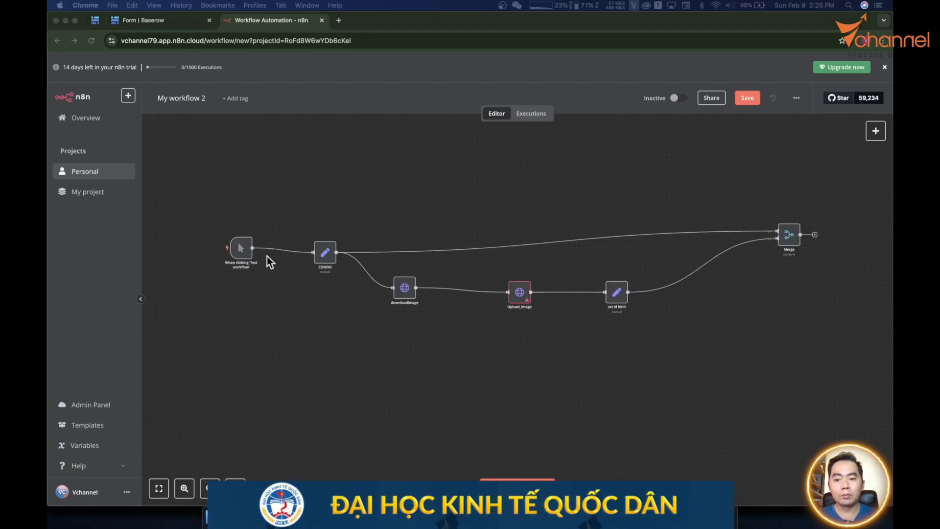
left_click(246, 227)
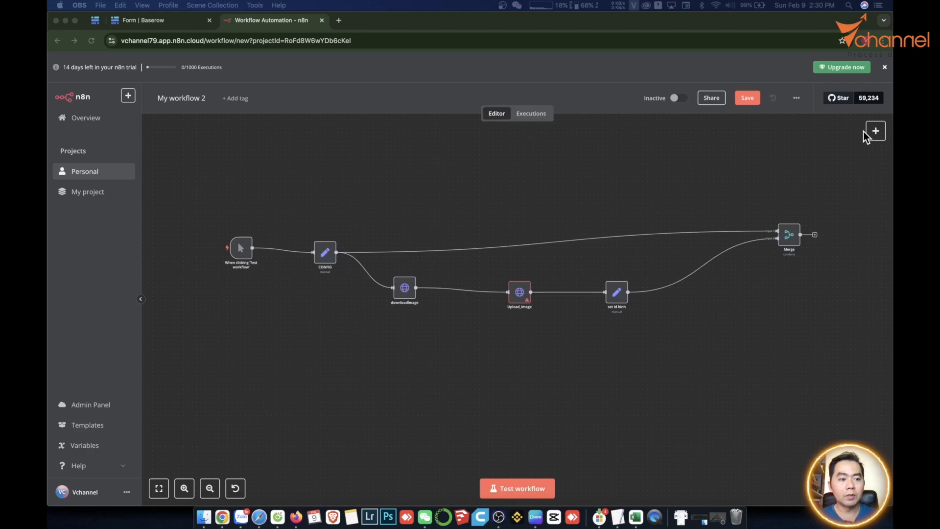
- Review the available workflow trigger types, including those under Other ways
left_click(876, 131)
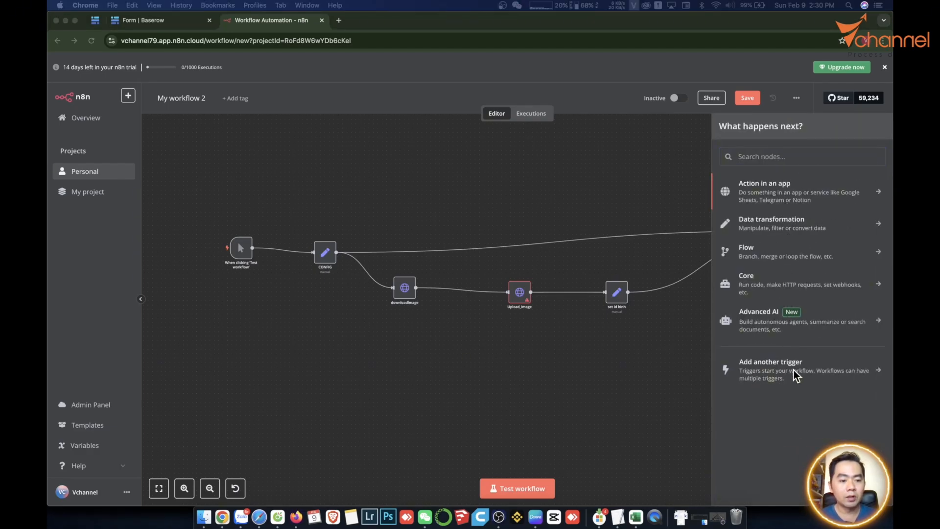
left_click(795, 376)
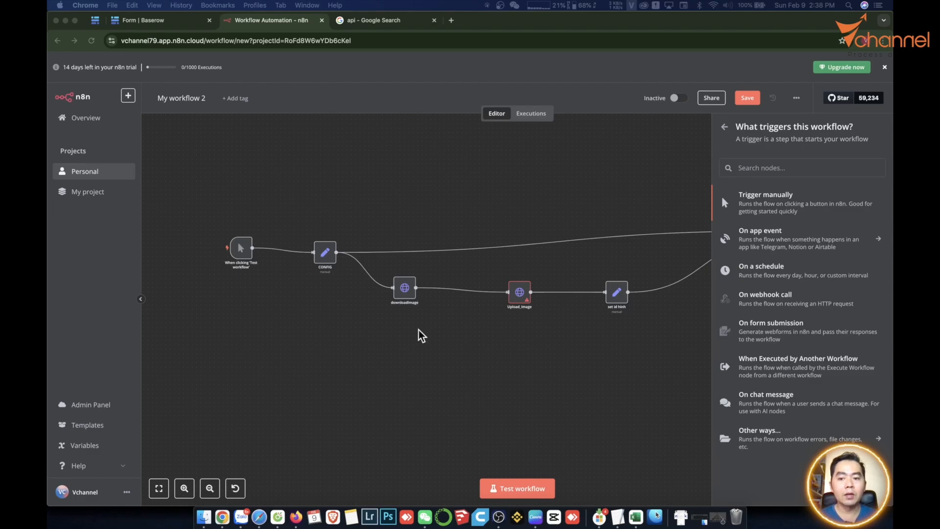
left_click(774, 444)
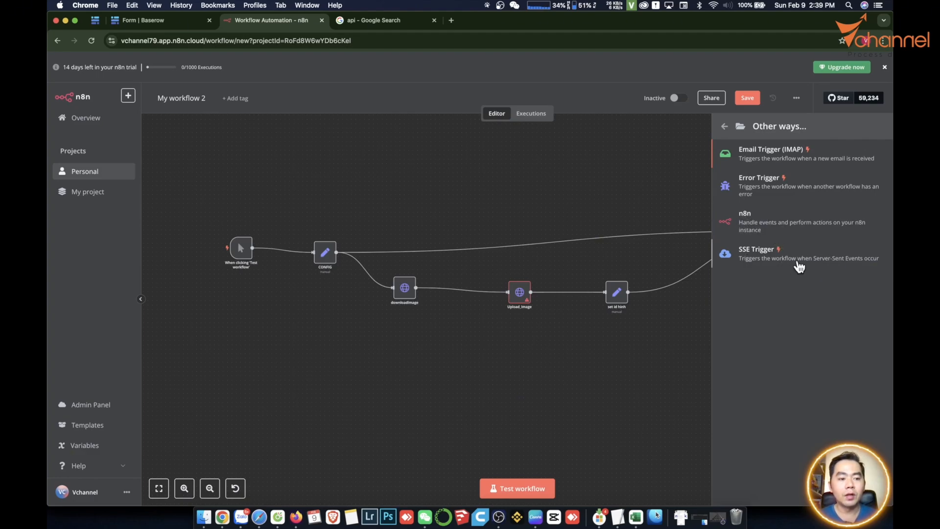
left_click(725, 127)
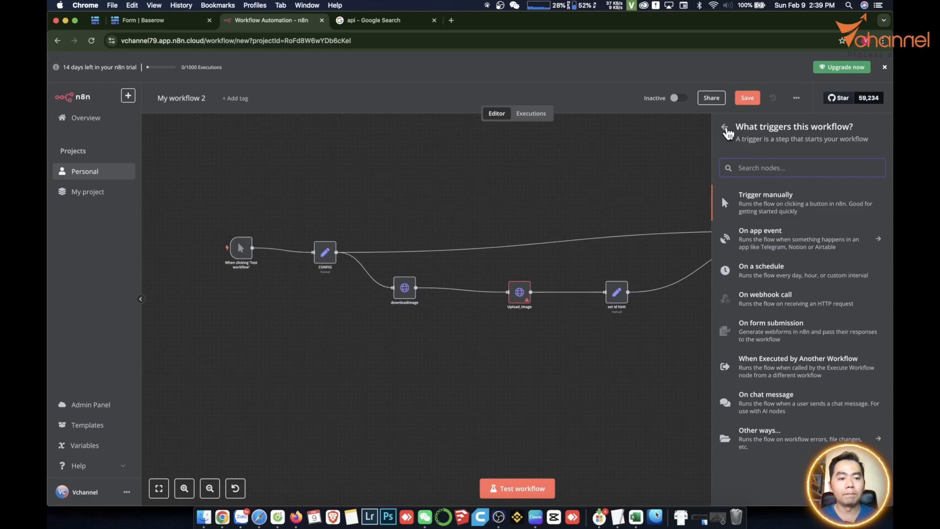
left_click(725, 129)
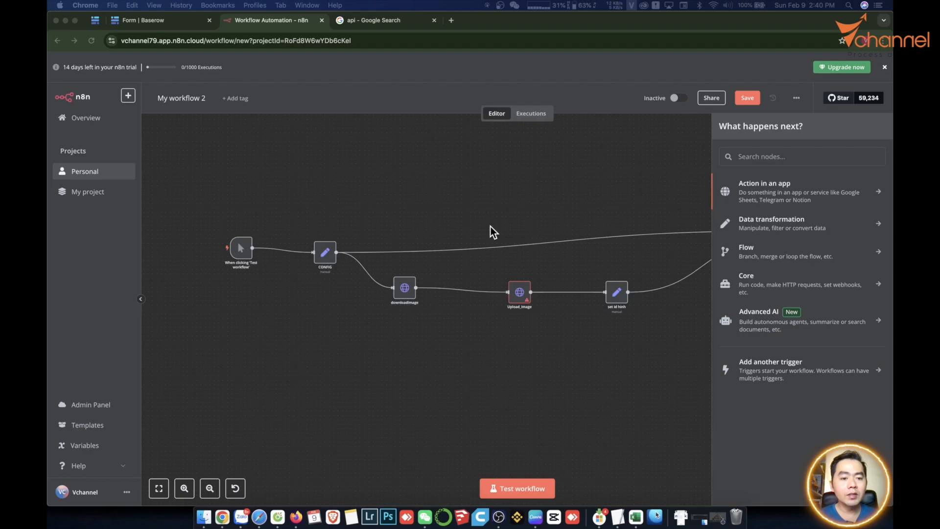
- Browse the nodes for actions in an app and search them for "sheet"
left_click(764, 191)
scroll(782, 326, "down", 20)
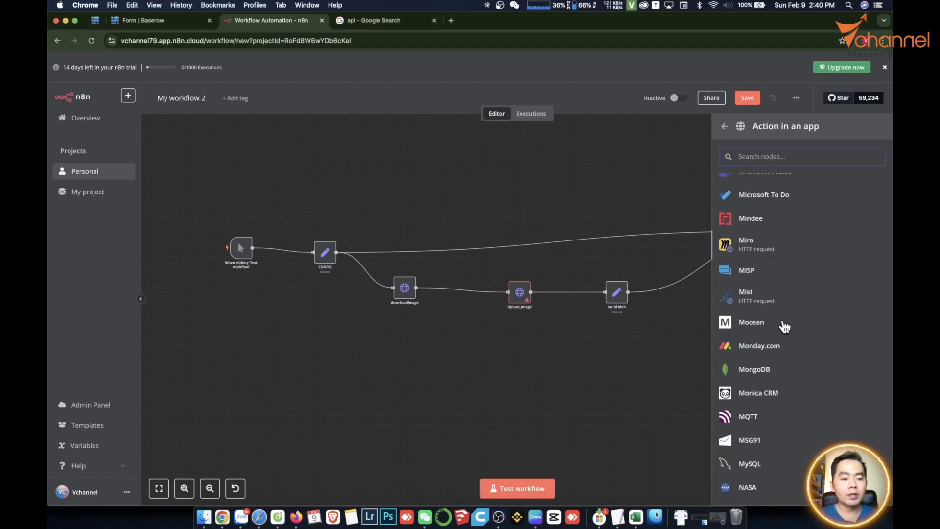
scroll(785, 328, "down", 15)
scroll(783, 328, "up", 20)
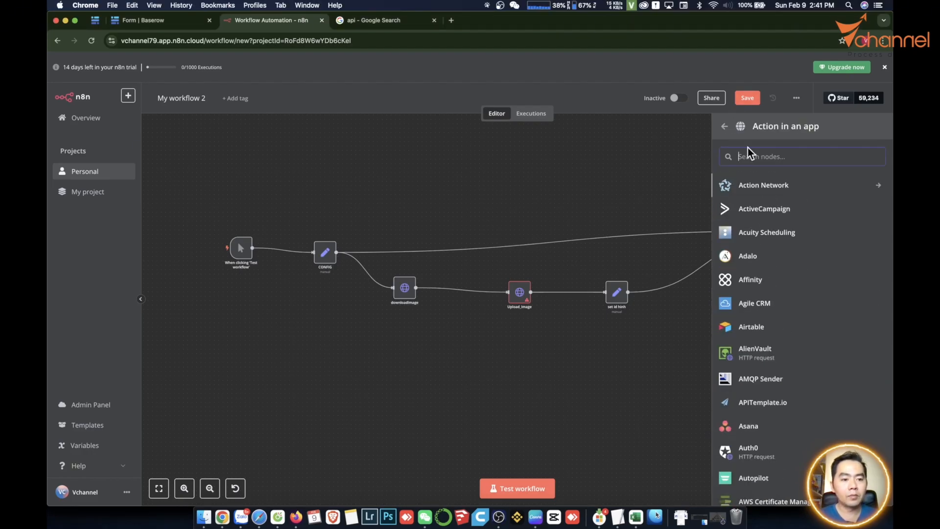
left_click(755, 167)
left_click(755, 156)
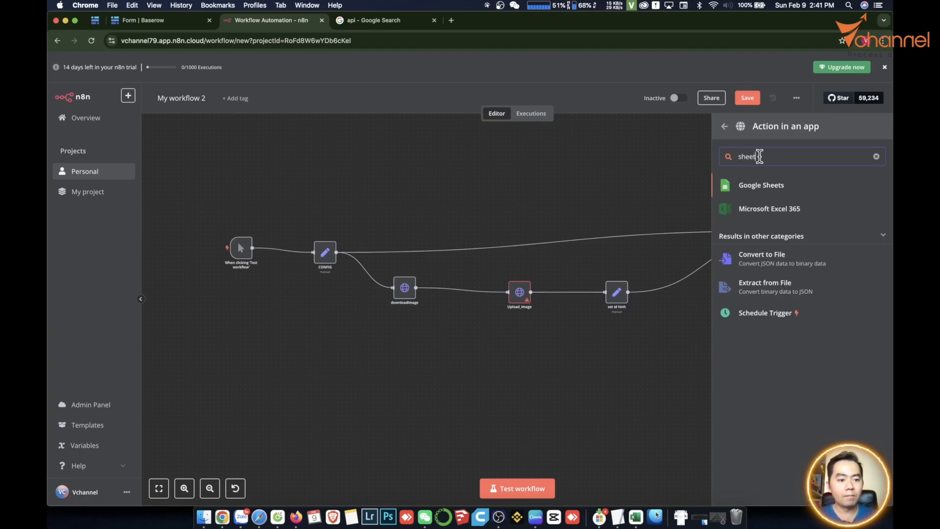
- Search the app action nodes for "base", "face" and "open" one after another
double_click(760, 156)
type("base")
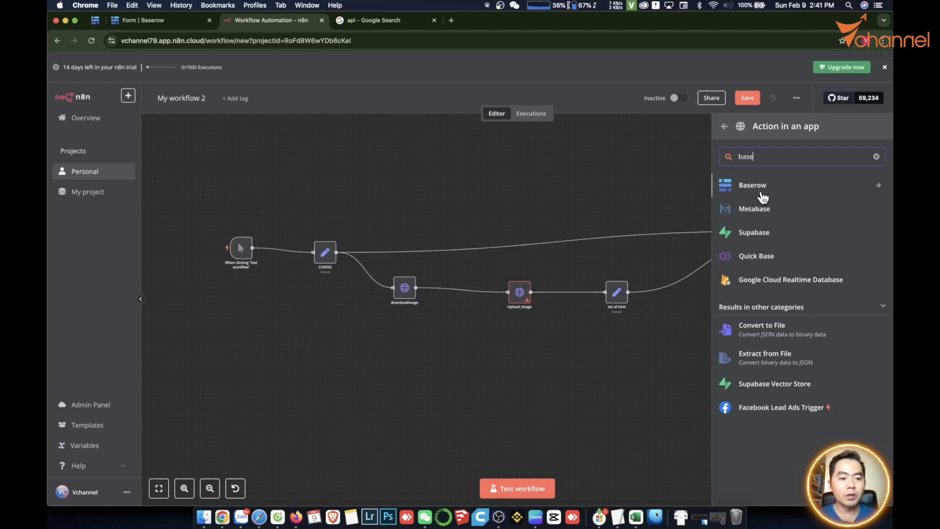
left_click_drag(757, 156, 704, 145)
type("face")
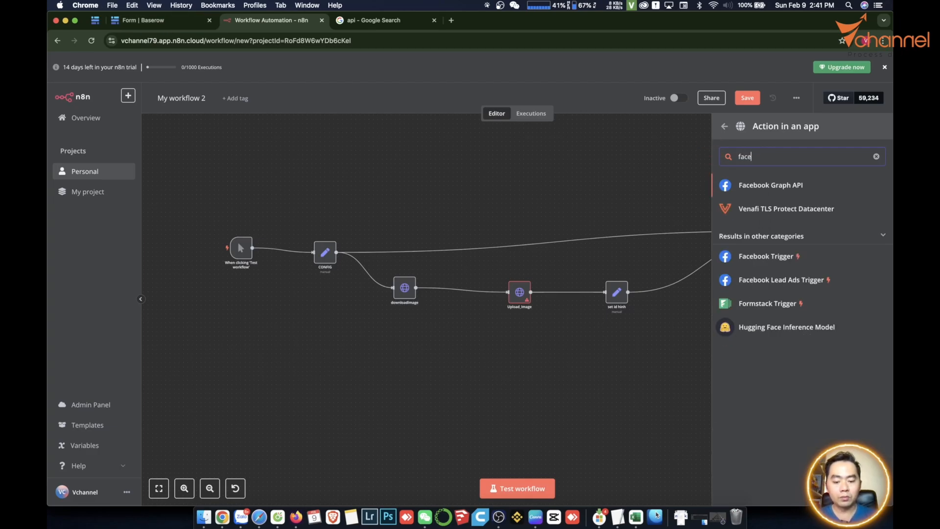
key("BackSpace")
key("BackSpace")
key("BackSpace")
key("BackSpace")
type("open")
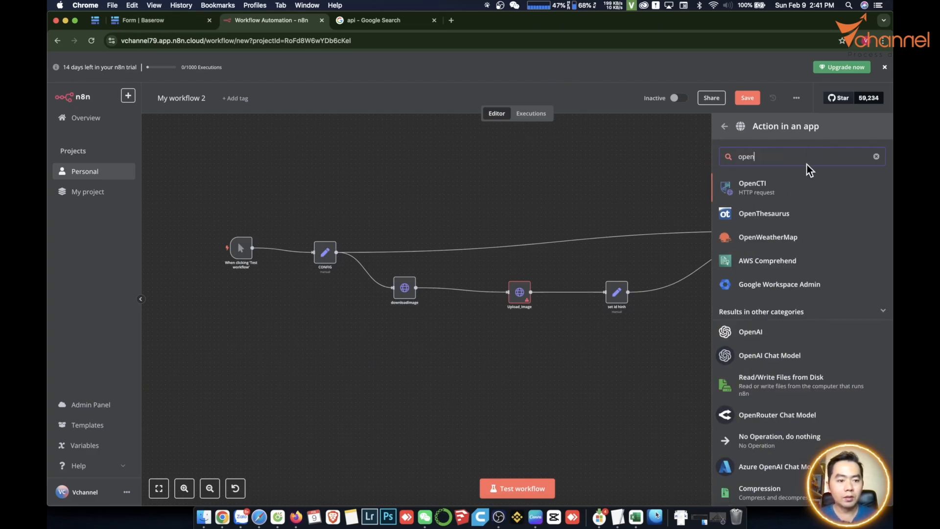
- Search the app action nodes for "gmai" and "drive", and clear the search
key("super+a")
type("gmai")
key("super+a")
type("drive")
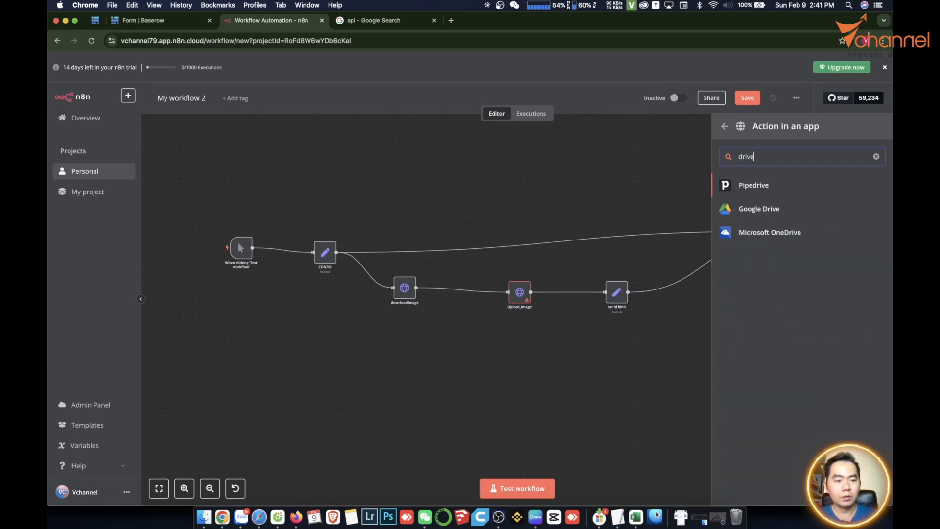
key("super+a")
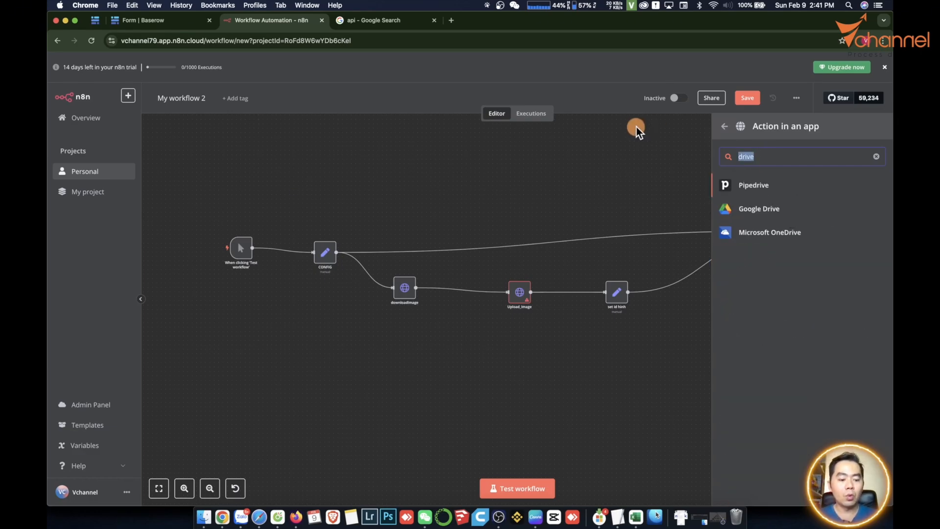
key("BackSpace")
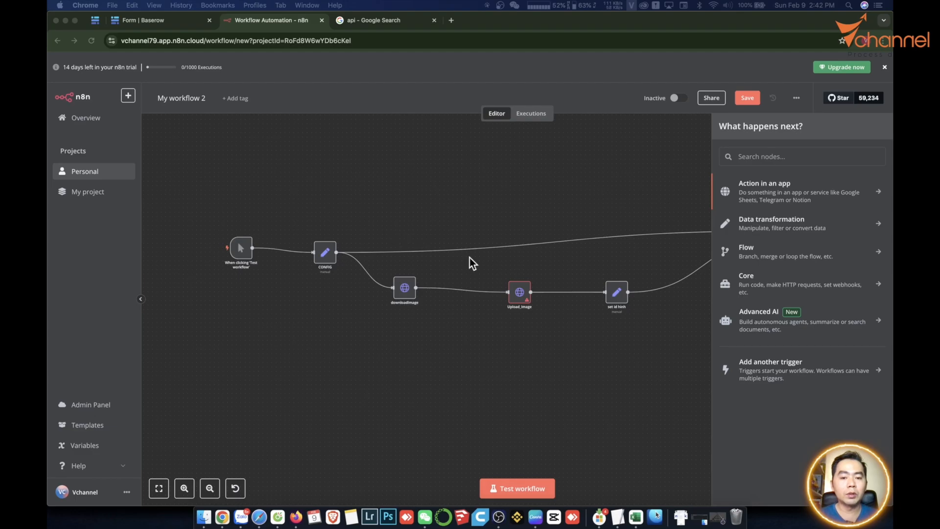
- Review the node types offered under the Data transformation and Flow categories
left_click(763, 228)
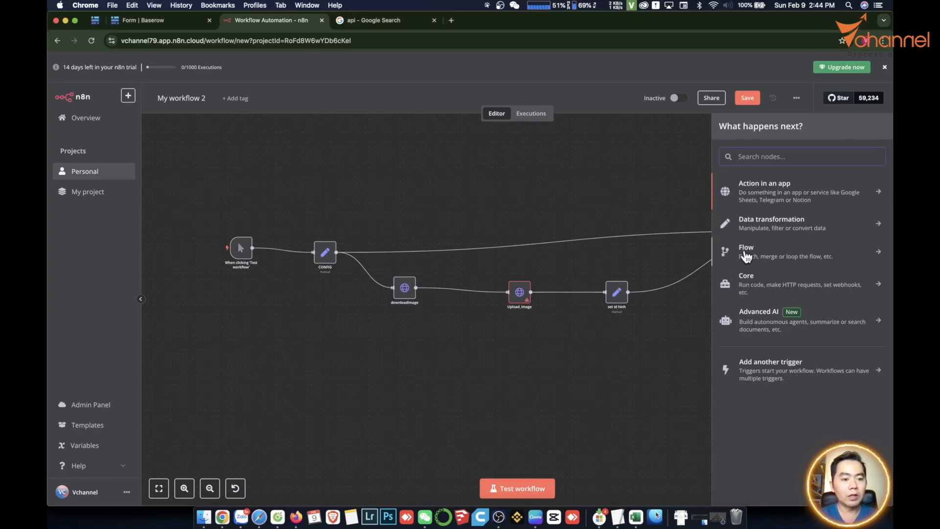
left_click_drag(484, 214, 430, 201)
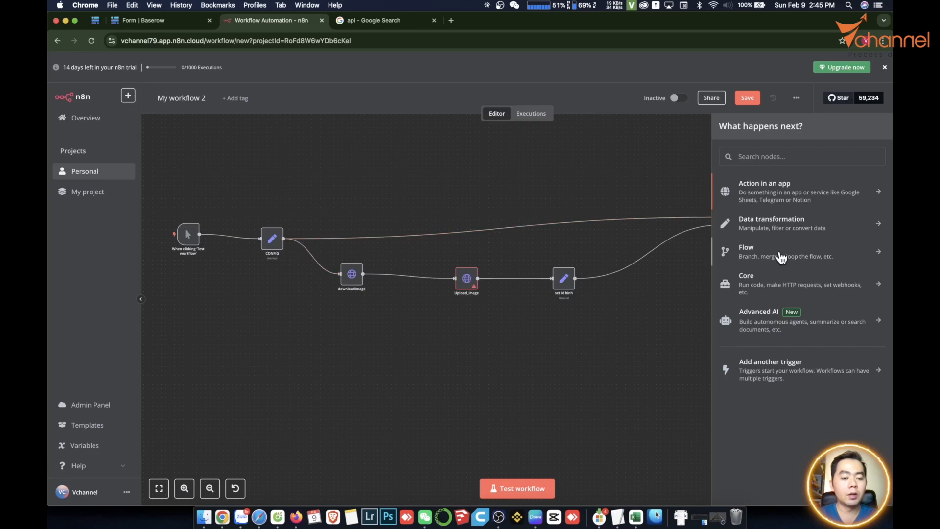
left_click(807, 258)
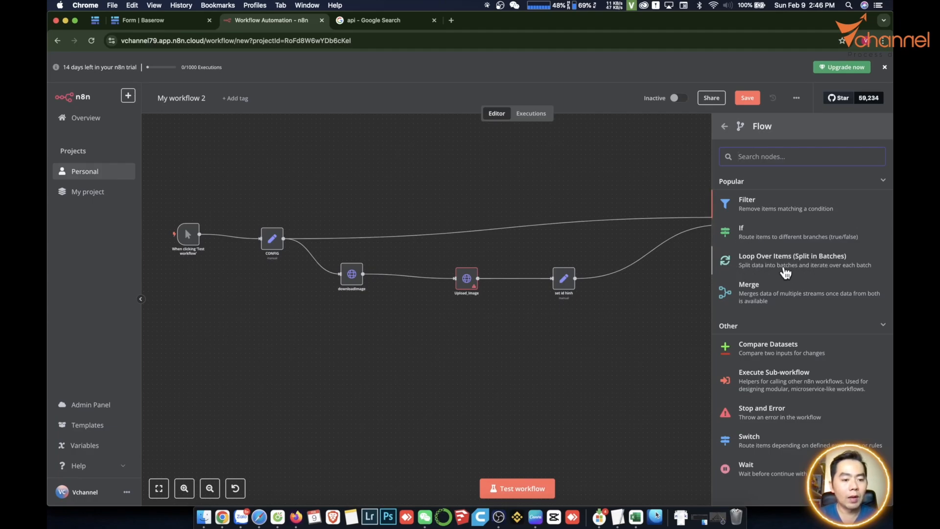
scroll(824, 380, "down", 1)
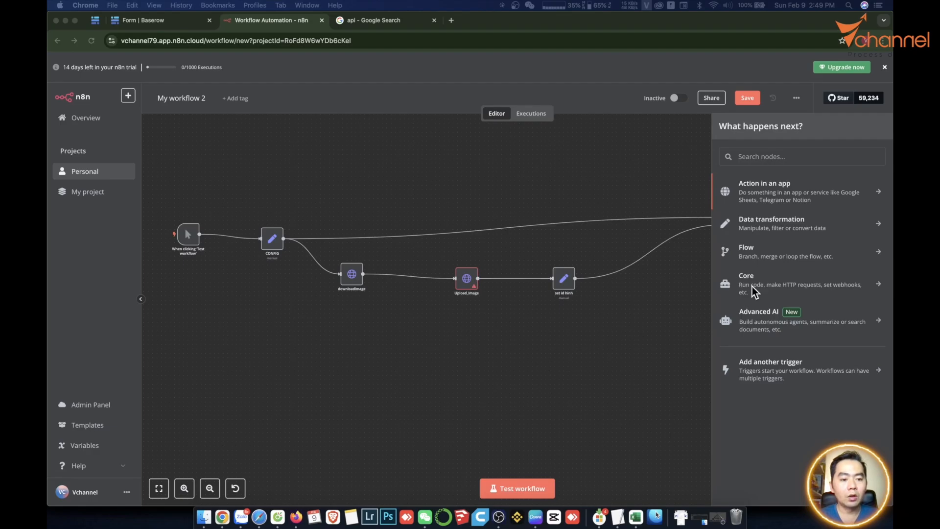
- Add a Webhook node from the Core category to the workflow and look through the other Core nodes
left_click(823, 294)
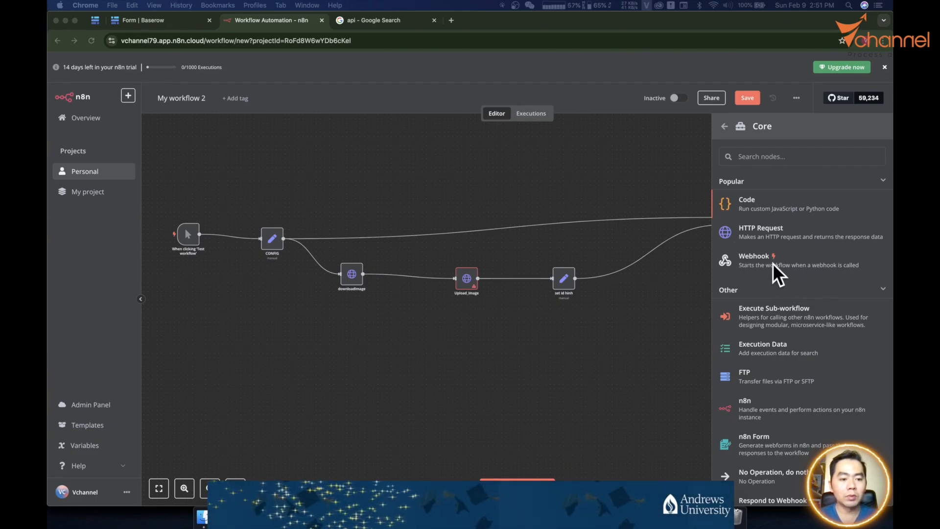
left_click(763, 265)
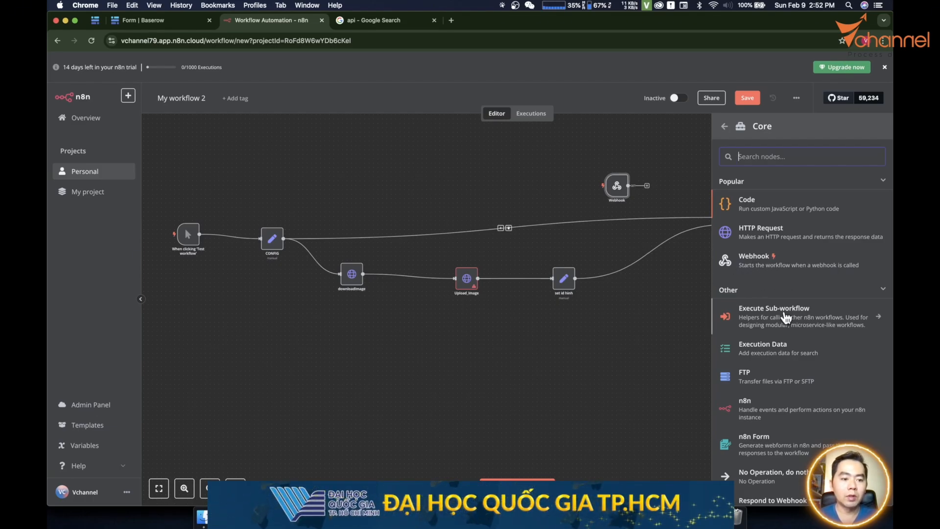
scroll(766, 264, "down", 3)
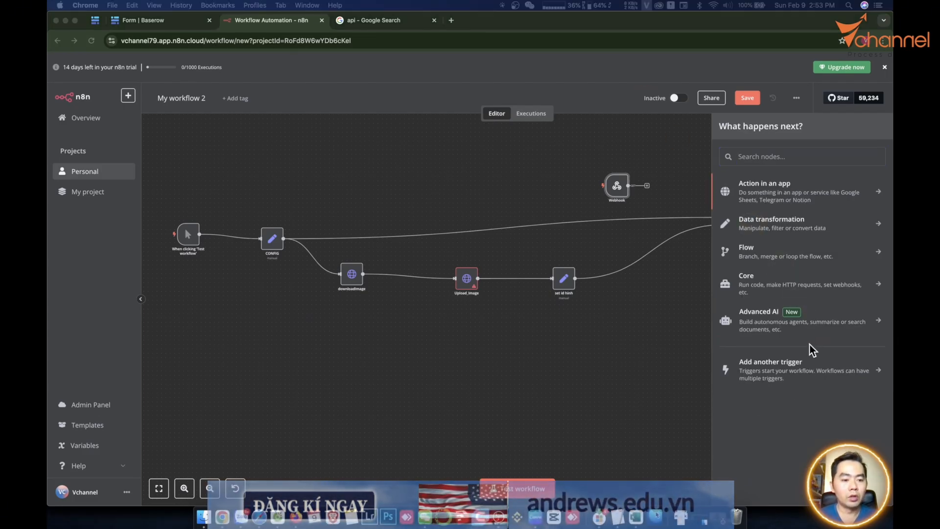
- Review the AI nodes under Advanced AI and return to the workflow canvas
left_click(775, 323)
left_click(775, 323)
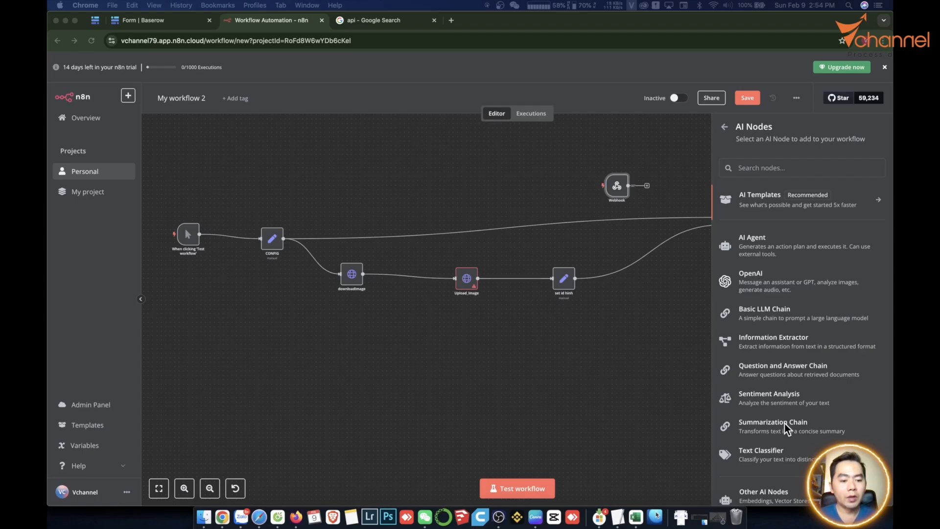
scroll(784, 431, "down", 1)
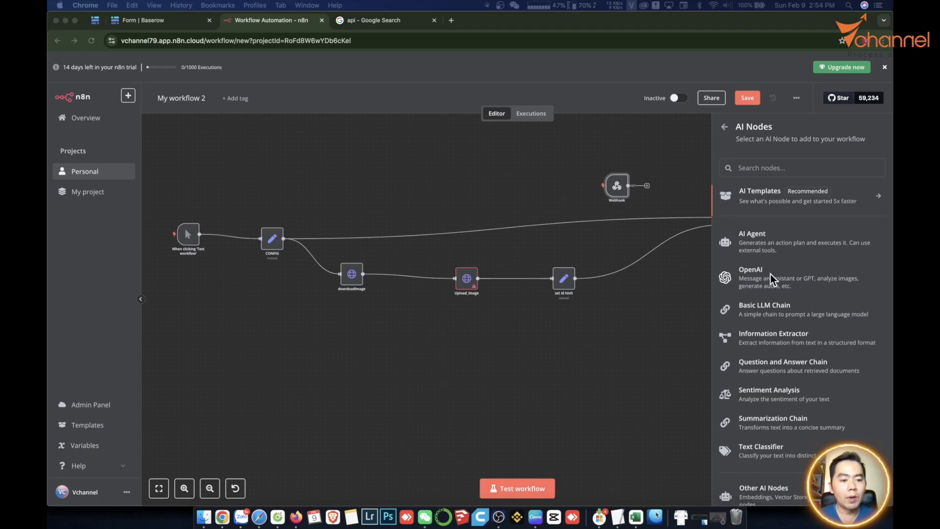
scroll(800, 278, "down", 2)
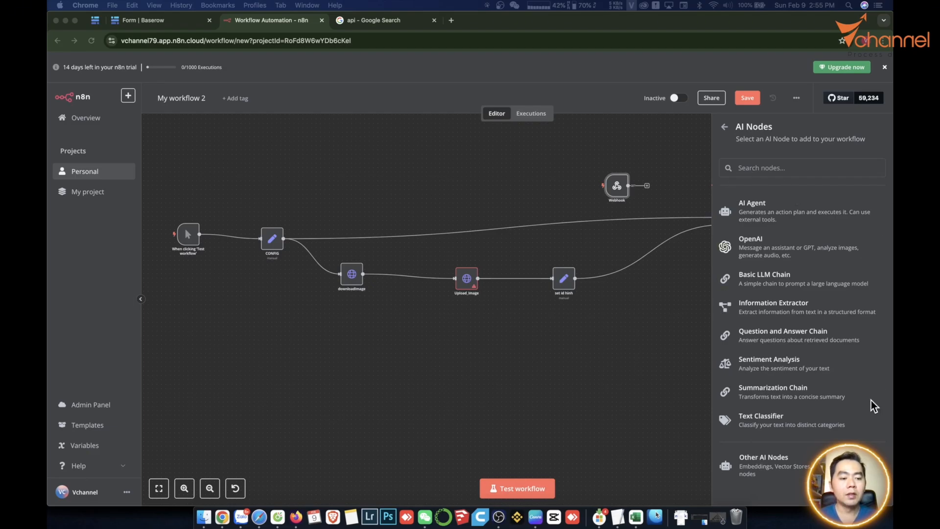
left_click(725, 127)
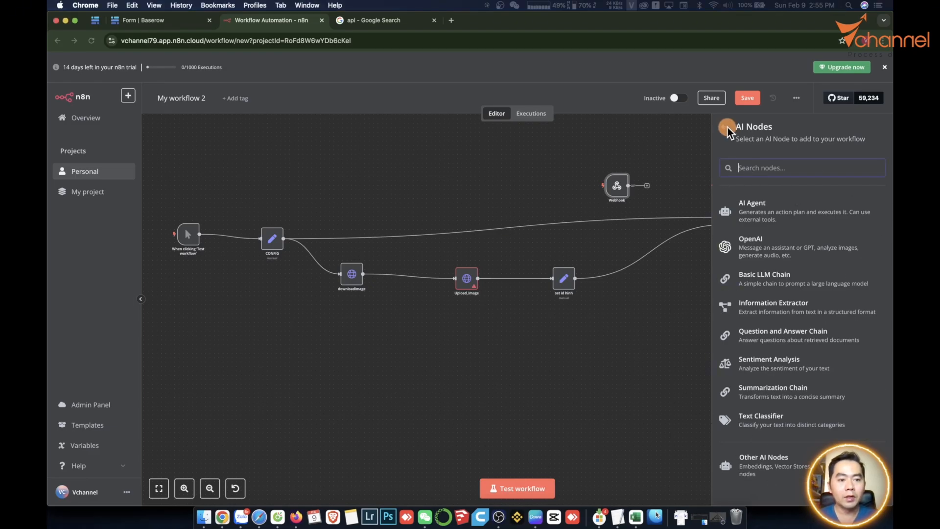
left_click(656, 325)
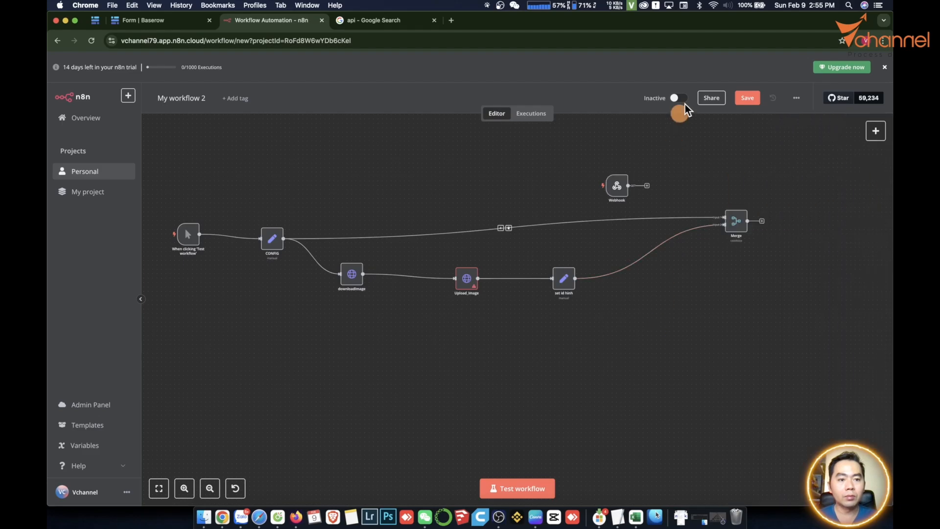
- Save the workflow and open the list of node categories
key("super+s")
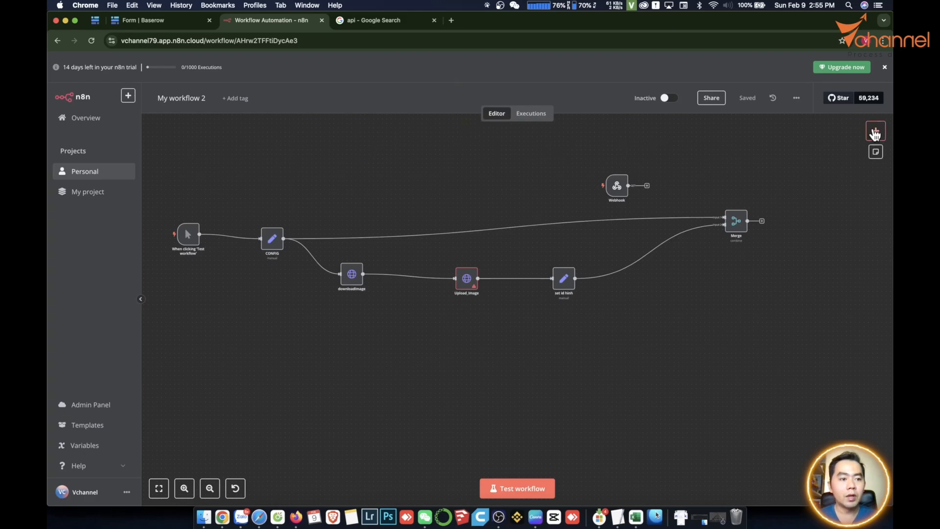
left_click(874, 133)
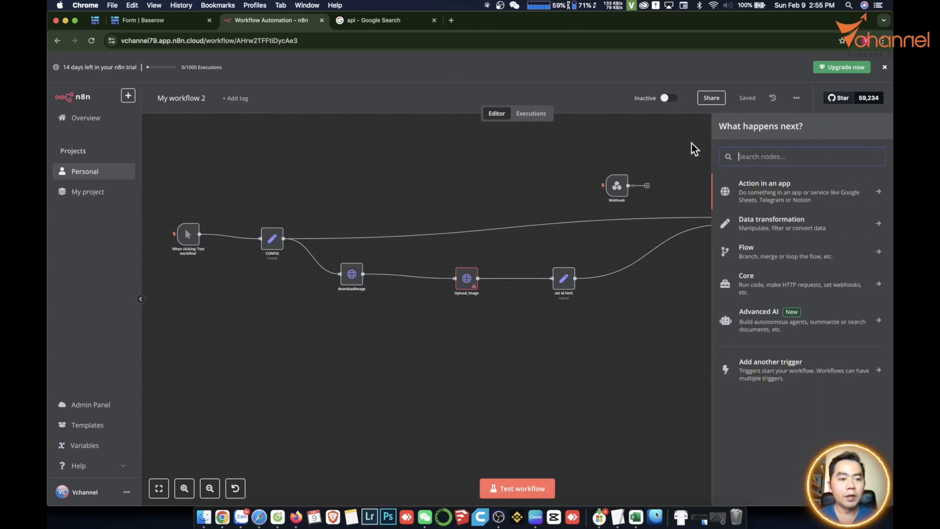